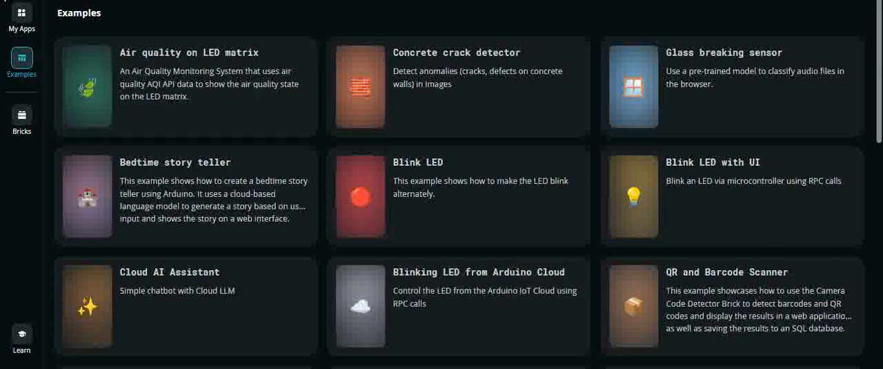
Open the Blinking LED from Arduino Cloud example and try to copy it as a new editable app.
click(21, 19)
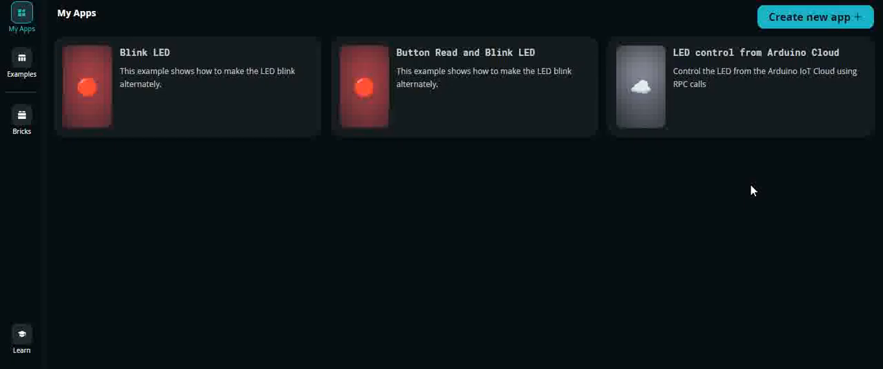
click(24, 62)
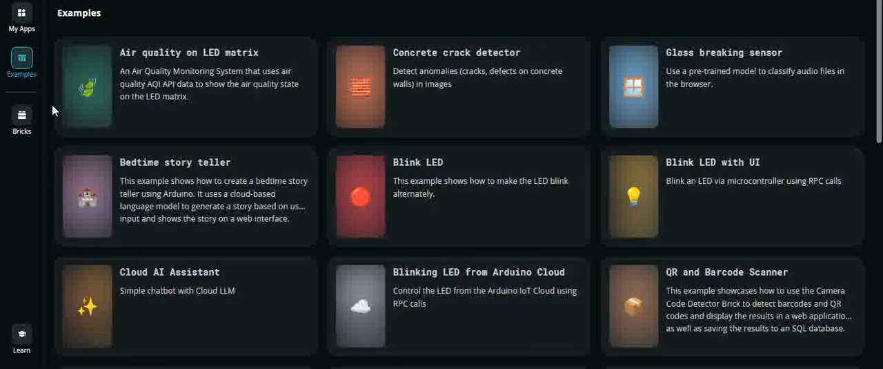
click(444, 301)
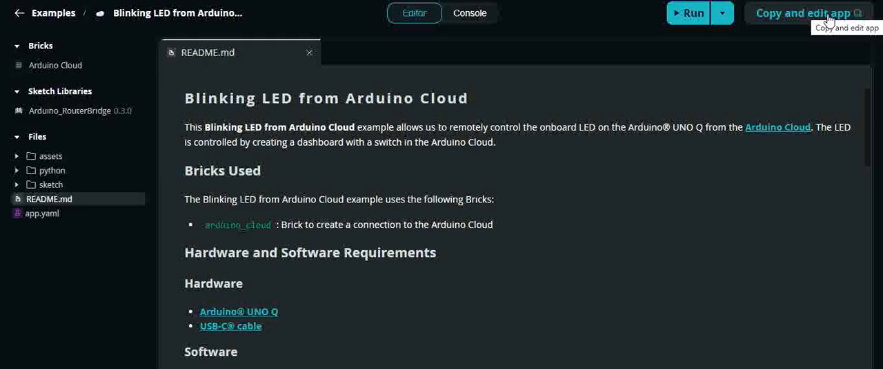
click(830, 17)
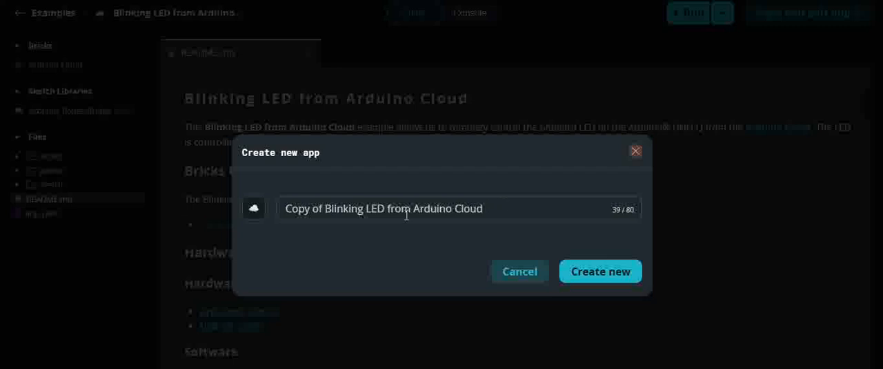
key(Escape)
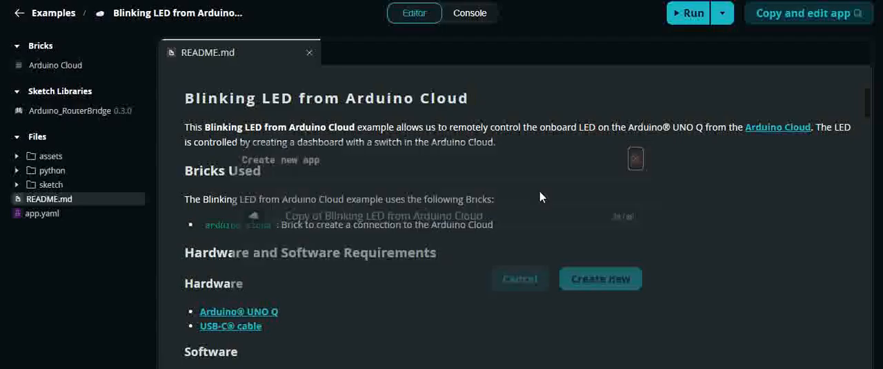
Leave the built-in example and open the existing LED control from Arduino Cloud app among the saved apps.
click(18, 12)
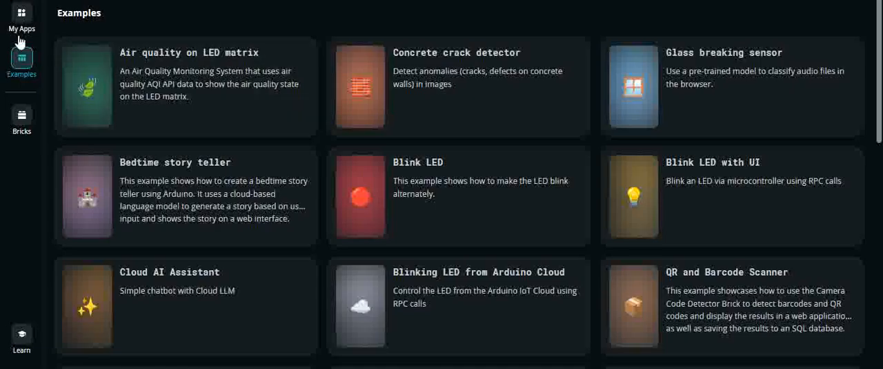
click(20, 24)
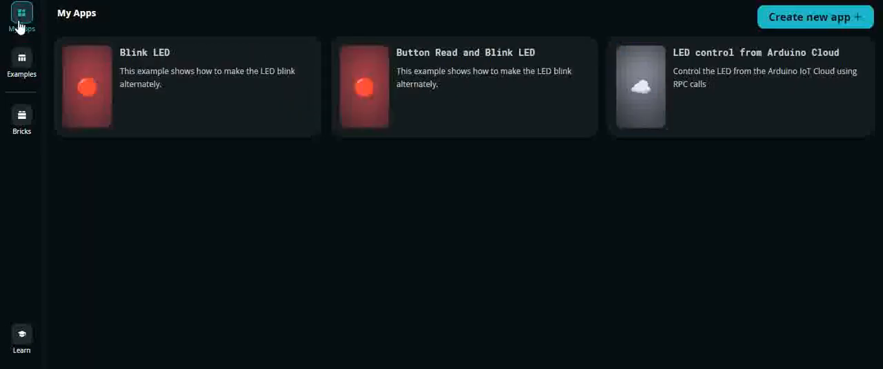
click(675, 99)
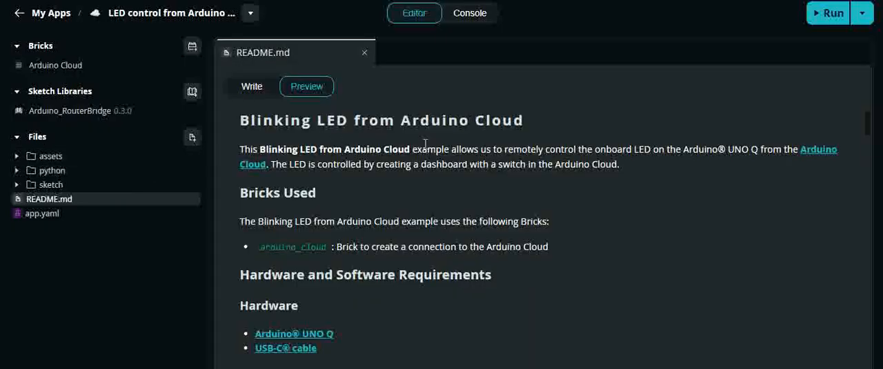
Read through the README's instructions for setting up Arduino Cloud and for configuring and launching the app.
scroll(425, 143, down, 6)
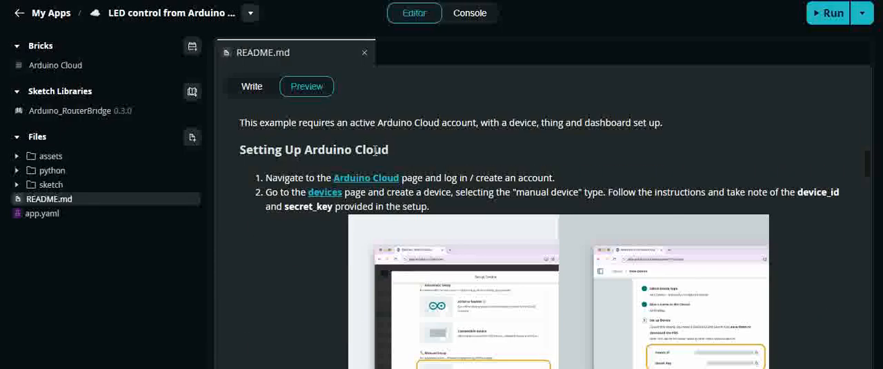
scroll(375, 150, down, 5)
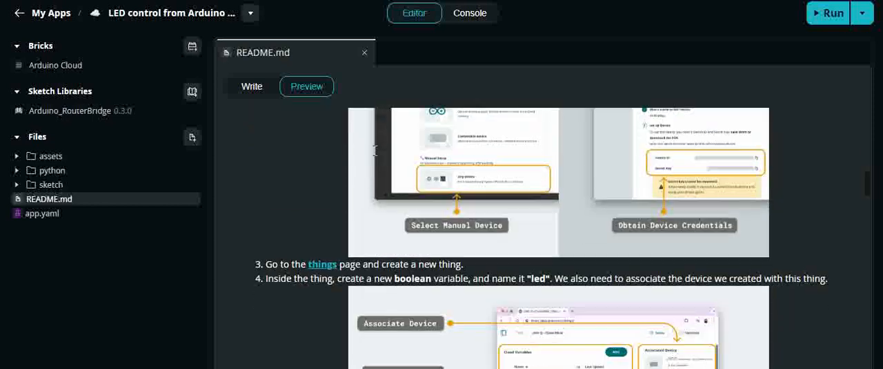
scroll(374, 156, down, 8)
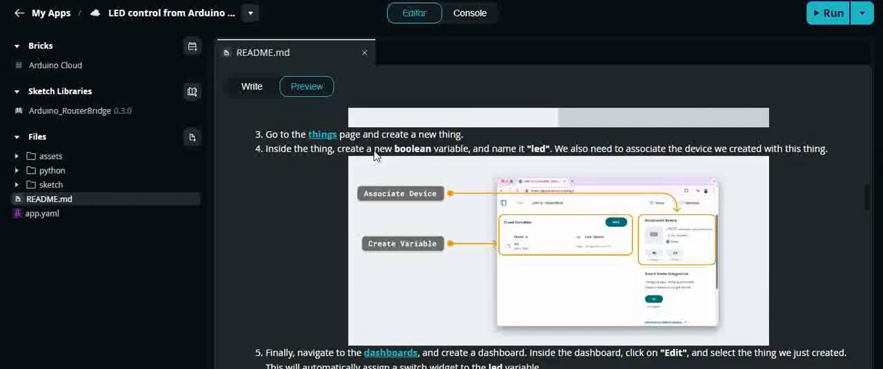
scroll(374, 156, down, 3)
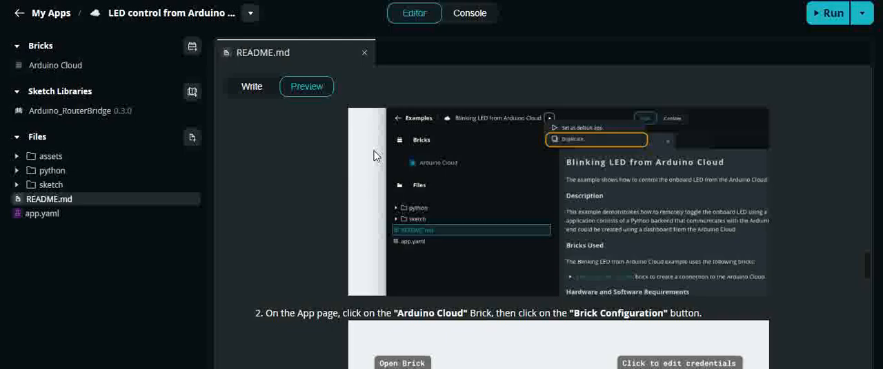
scroll(373, 156, up, 6)
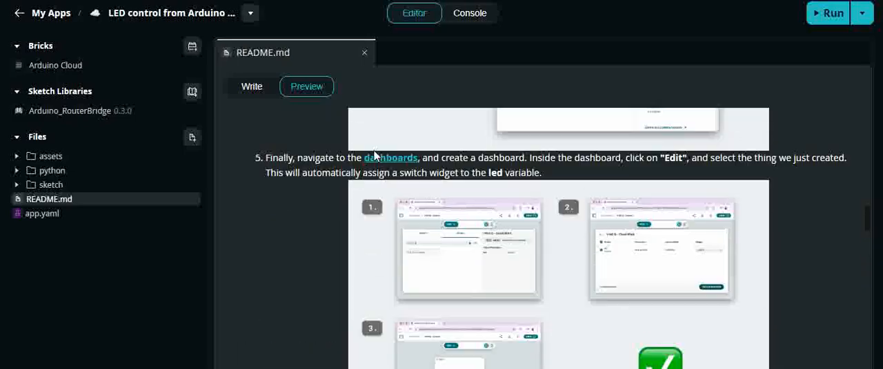
scroll(375, 155, down, 4)
scroll(375, 156, down, 5)
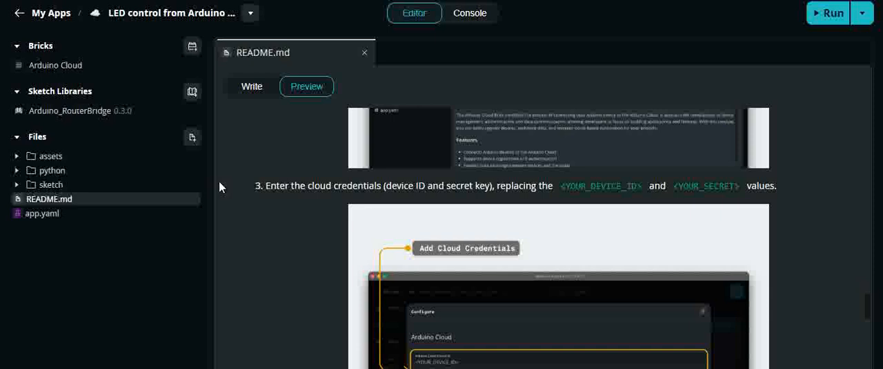
scroll(283, 207, up, 5)
scroll(283, 212, up, 10)
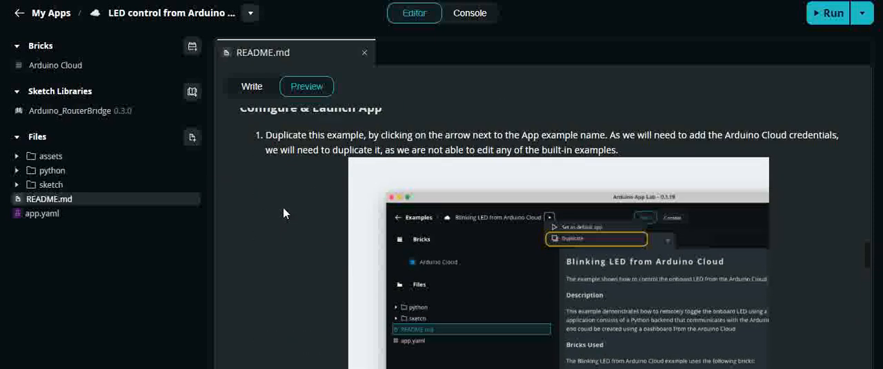
scroll(283, 213, up, 5)
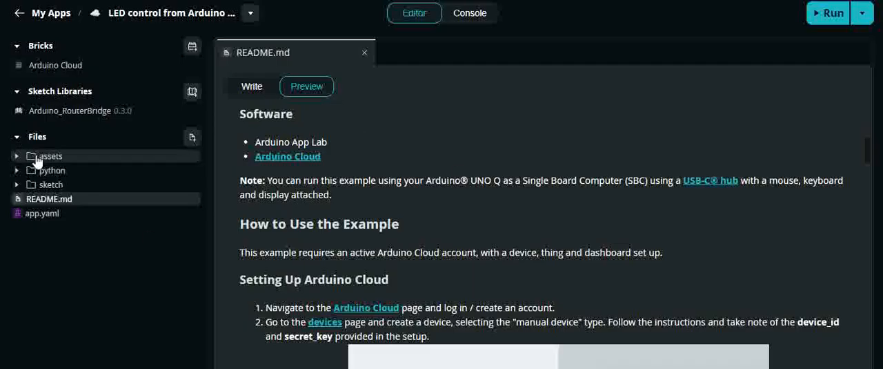
Examine the Arduino Cloud brick's overview, prerequisites and example Python code, along with the Arduino_RouterBridge library entry.
click(45, 69)
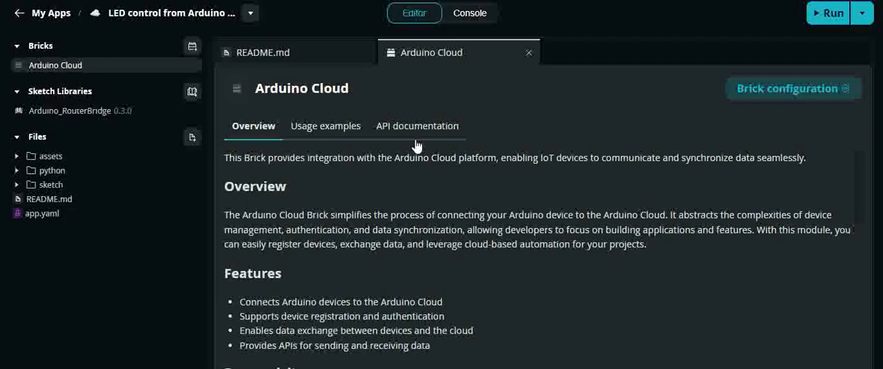
scroll(382, 167, down, 6)
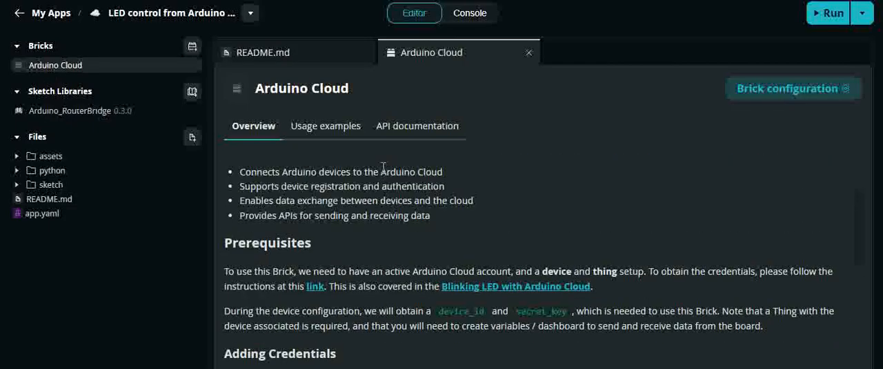
scroll(382, 167, down, 2)
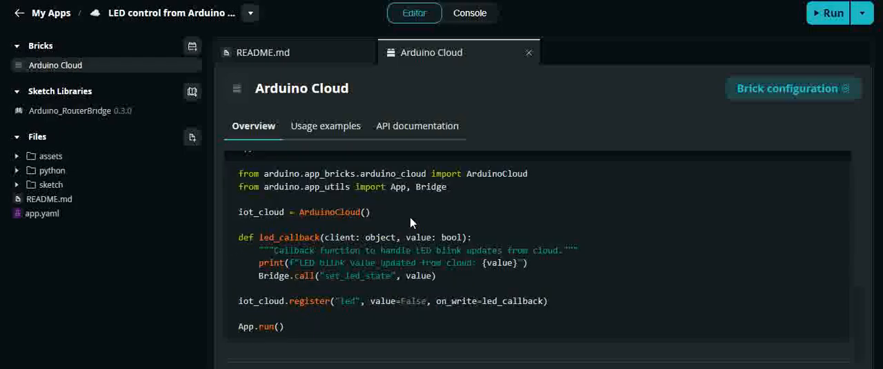
scroll(410, 216, down, 1)
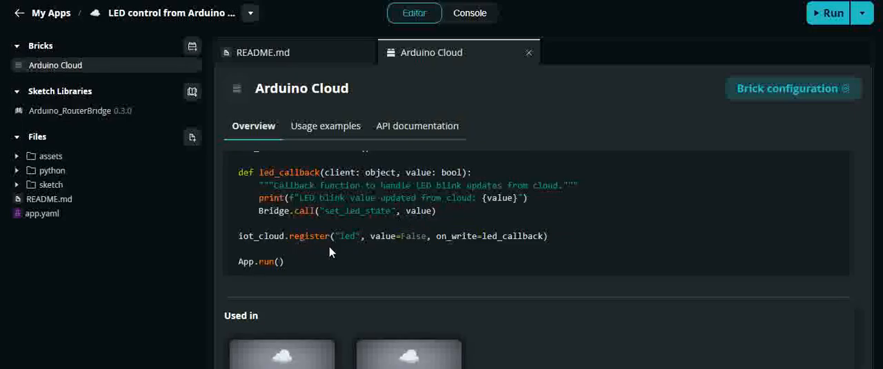
scroll(331, 246, up, 2)
scroll(333, 247, down, 2)
scroll(333, 248, up, 1)
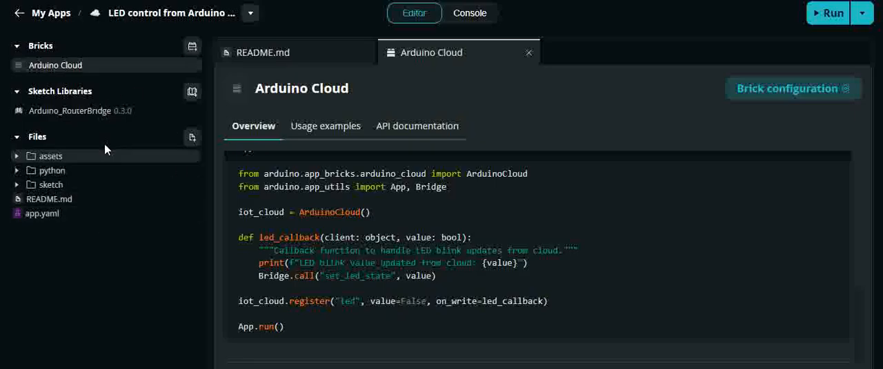
double_click(90, 111)
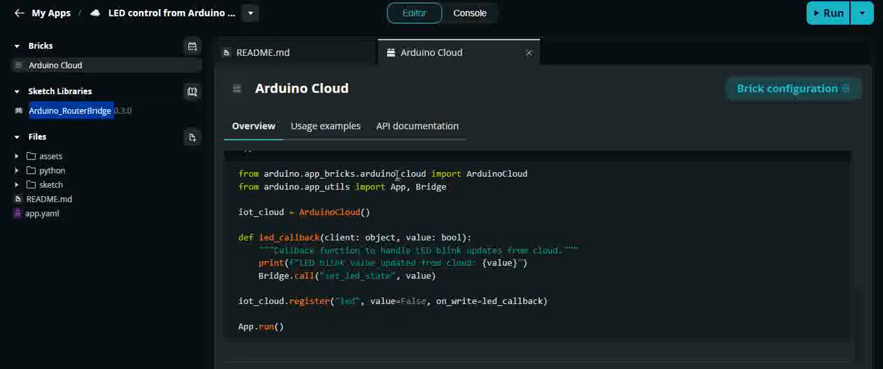
click(613, 227)
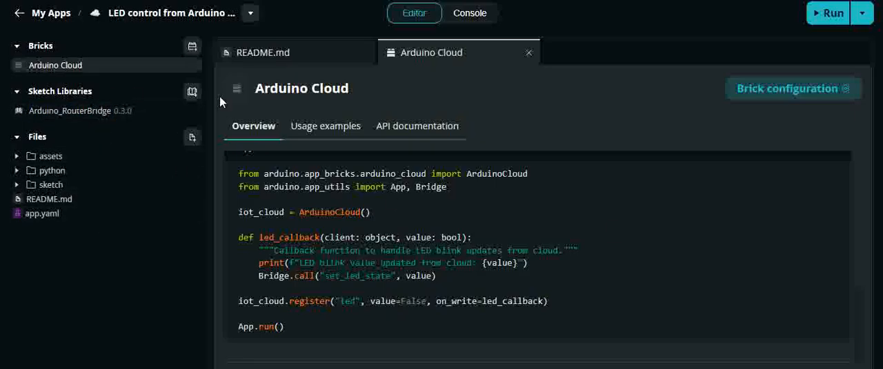
Open sketch.ino and main.py to examine the LED state function and the cloud callback code.
click(17, 185)
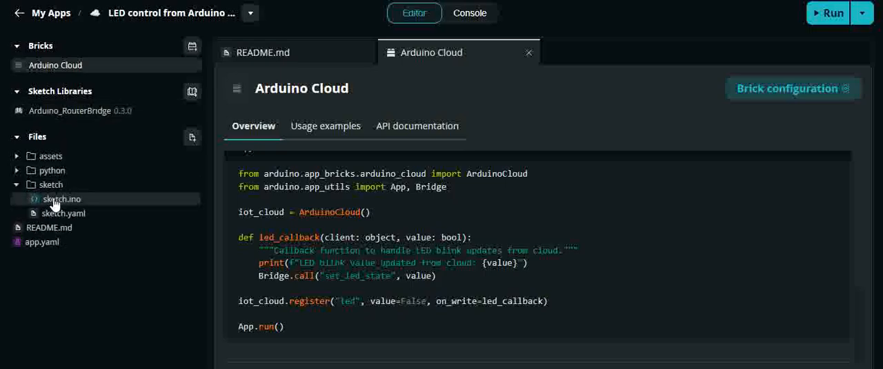
click(55, 200)
click(55, 200)
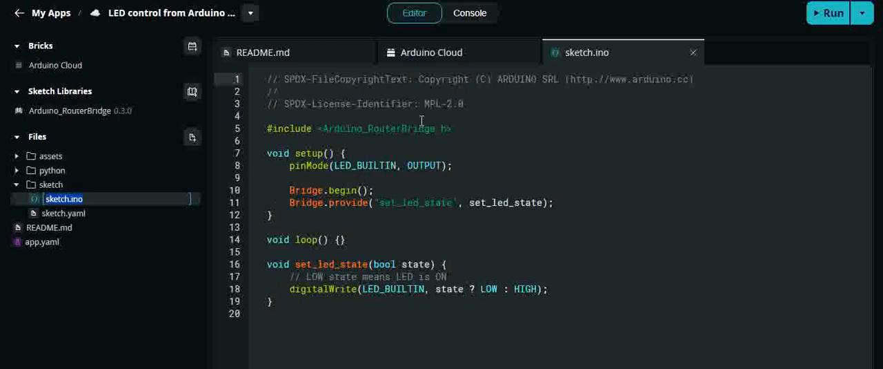
click(543, 154)
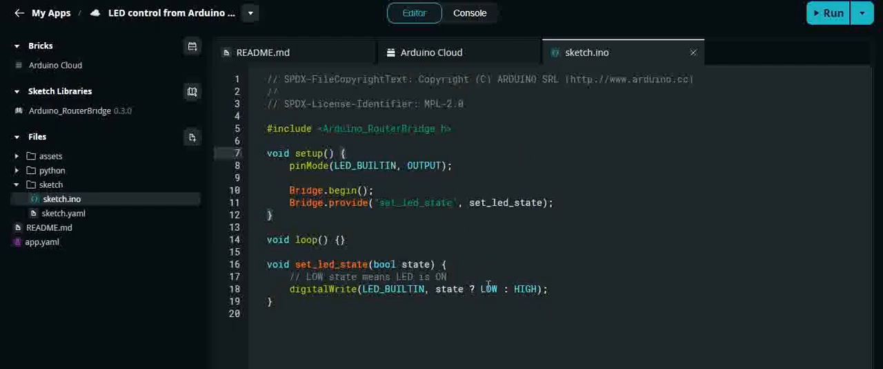
click(15, 171)
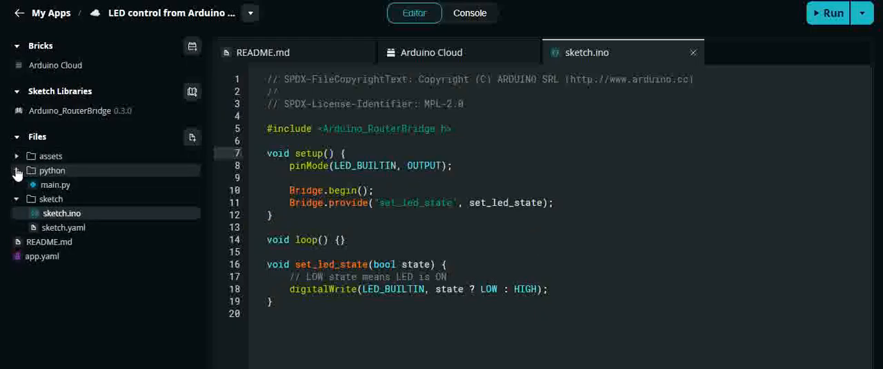
click(46, 185)
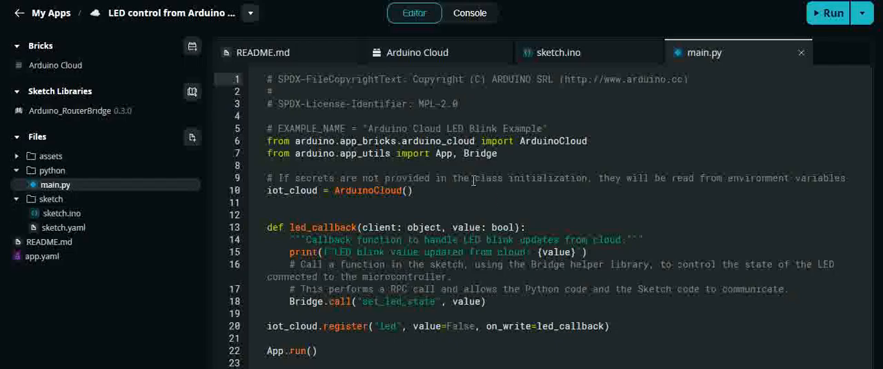
Switch to the Arduino Cloud home page in Chrome to check the device status and recent files.
mouse_move(510, 368)
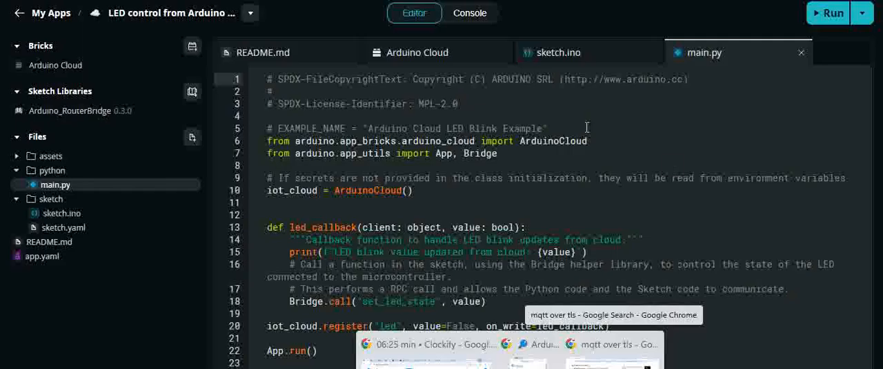
click(530, 362)
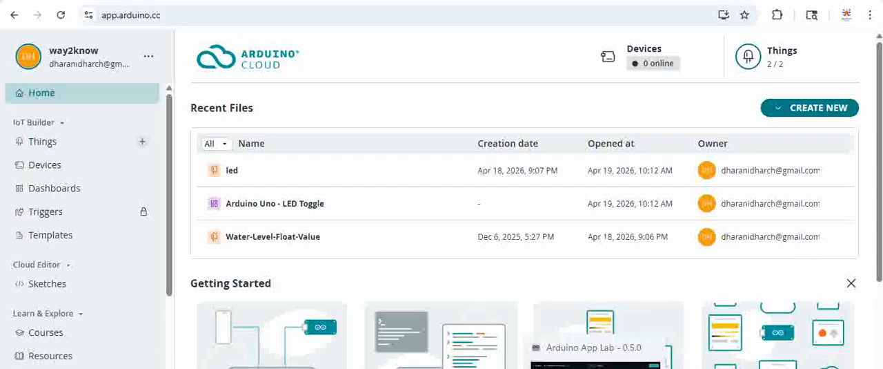
click(599, 367)
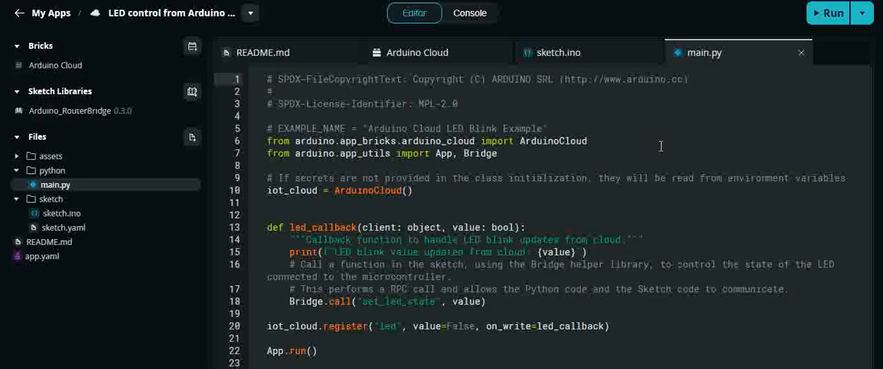
mouse_move(511, 367)
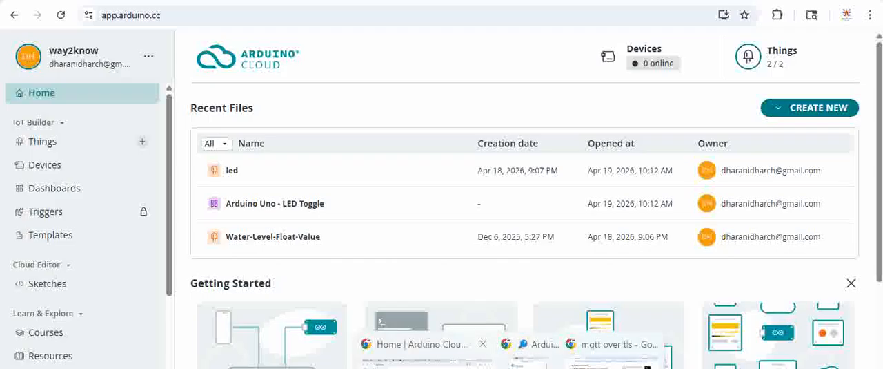
click(428, 356)
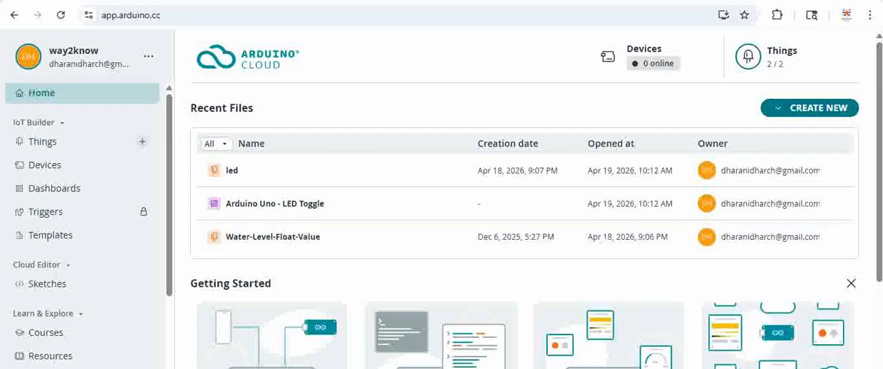
Switch back to Arduino App Lab and run the LED control from Arduino Cloud app.
key(alt+Tab)
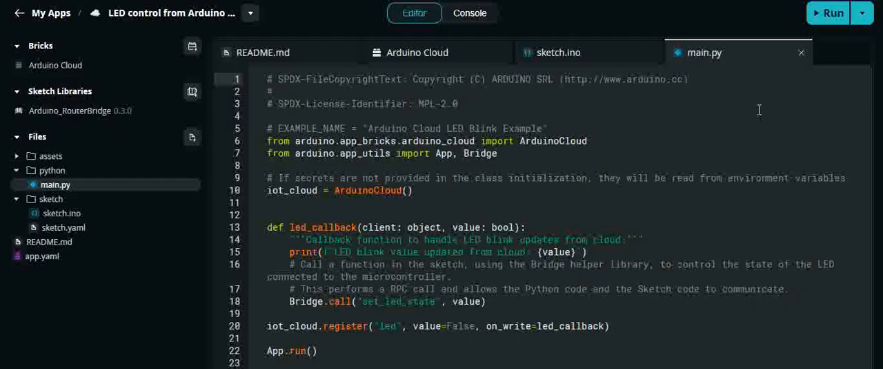
click(830, 13)
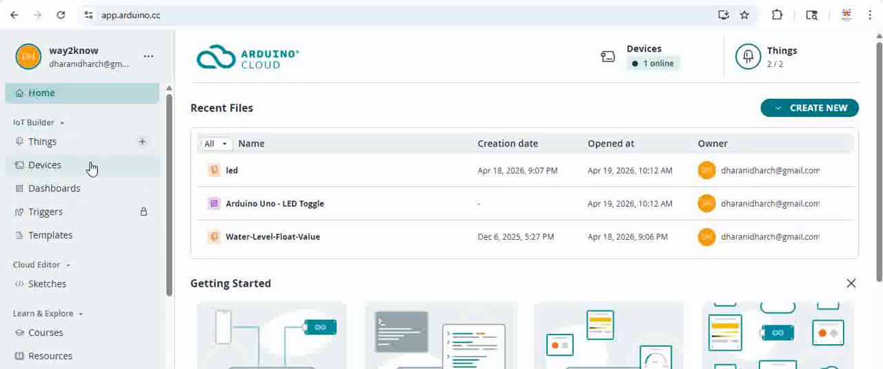
Open the Arduino Cloud Devices list in Chrome and choose the manual Arduino UNO Q setup for a new device.
click(45, 166)
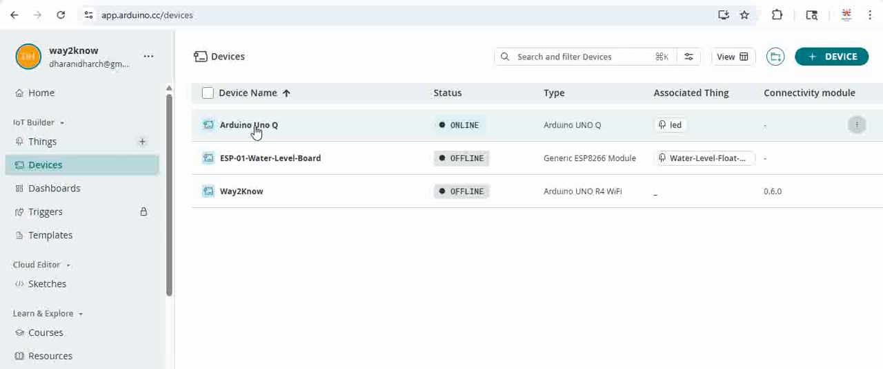
click(830, 60)
scroll(439, 189, down, 2)
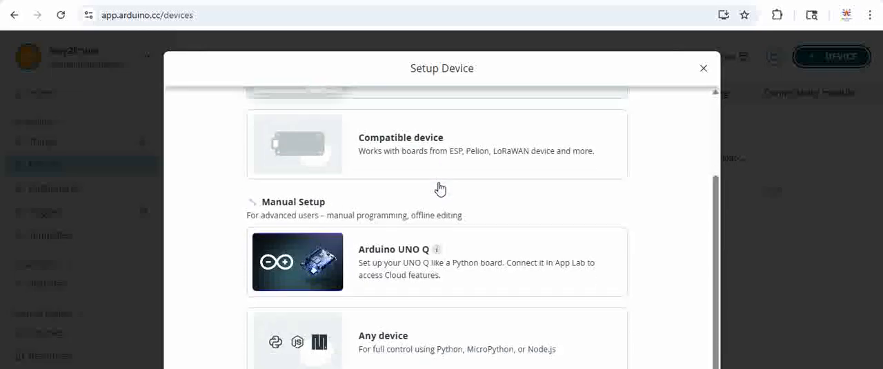
scroll(435, 207, up, 2)
scroll(424, 203, down, 2)
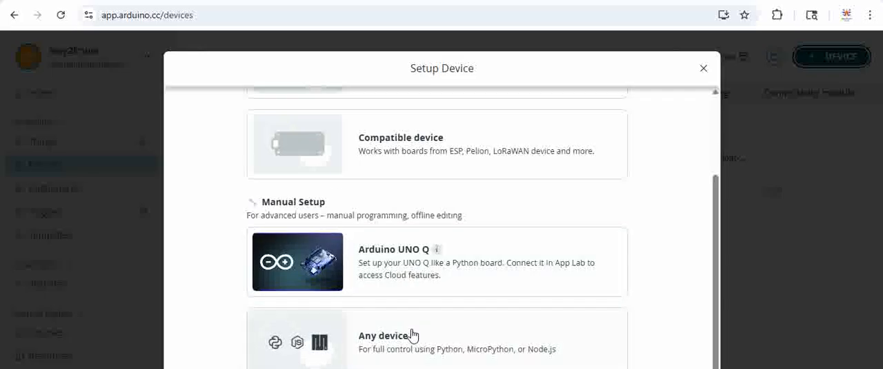
click(403, 265)
Examine the Arduino UNO Q setup instructions on creating the device, saving its keys and building the app.
scroll(453, 256, down, 2)
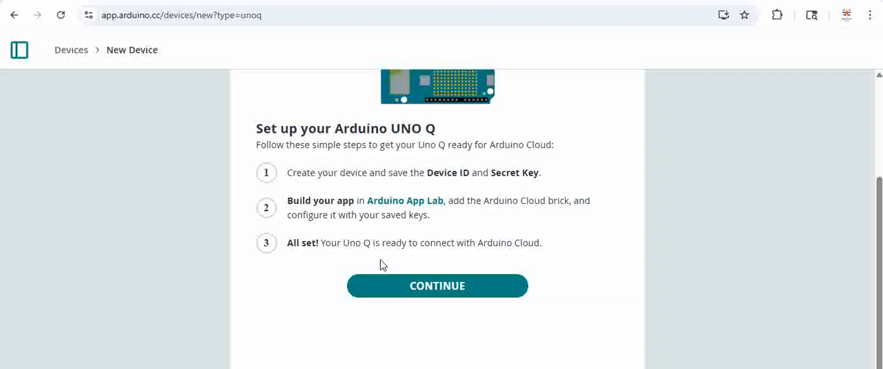
scroll(374, 292, up, 2)
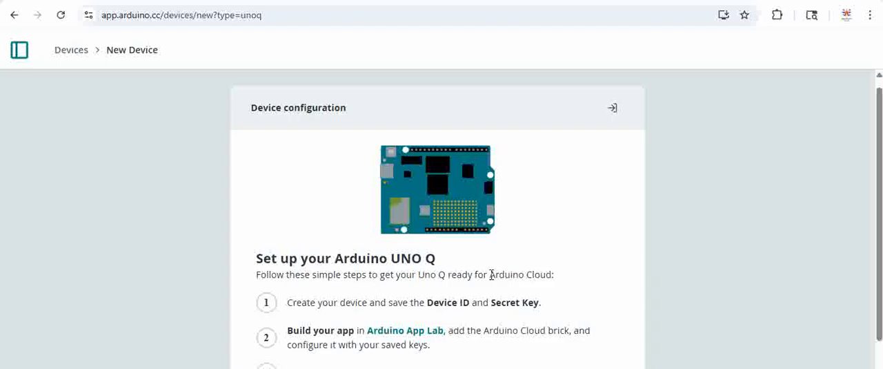
scroll(501, 274, down, 2)
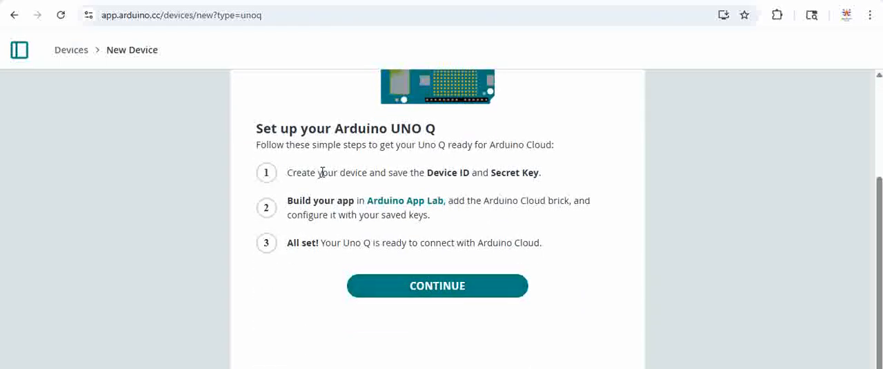
drag(322, 172, 548, 182)
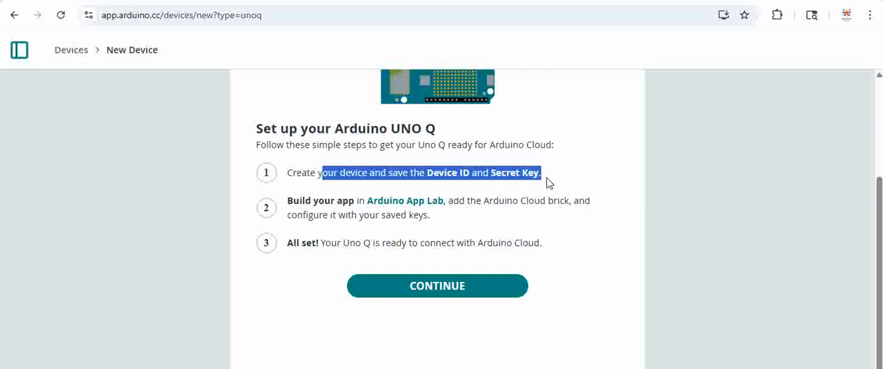
click(548, 182)
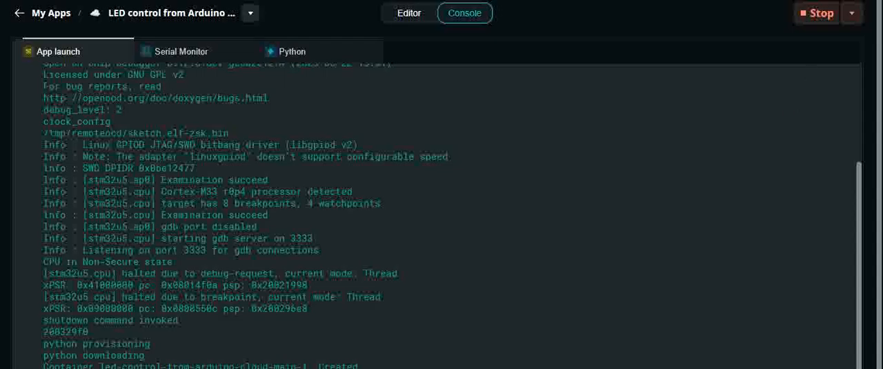
click(596, 367)
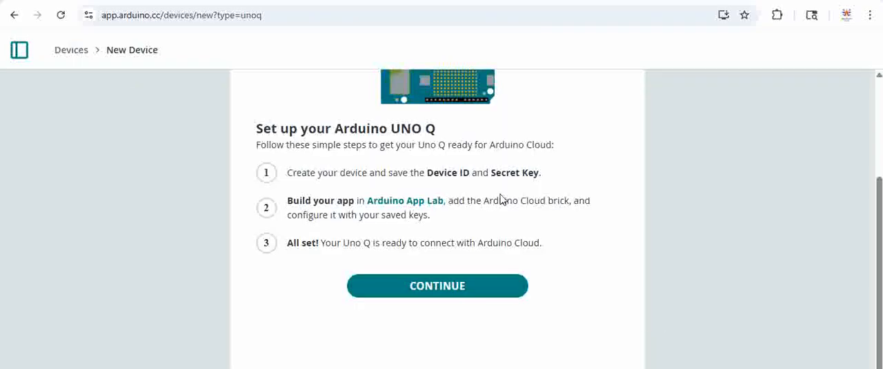
Leave the new device setup and return to the Devices list to check the Arduino Uno Q's status.
scroll(532, 195, up, 2)
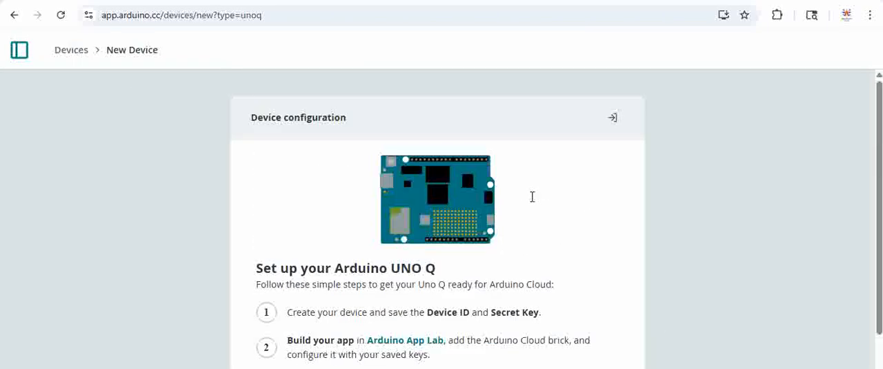
click(18, 56)
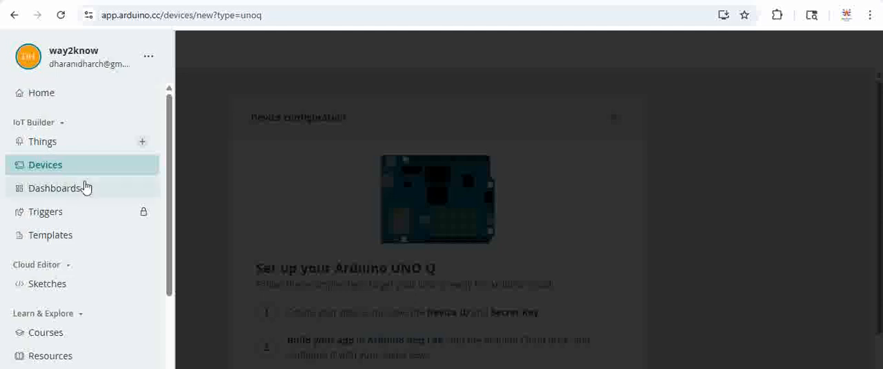
click(48, 170)
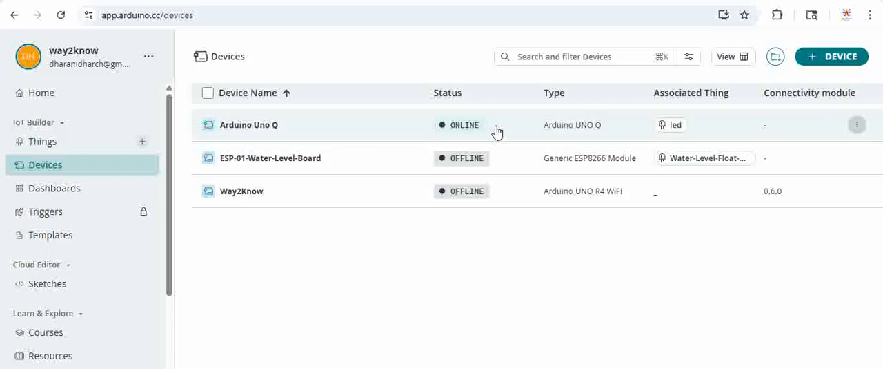
Open the led Thing from the Things list.
click(52, 142)
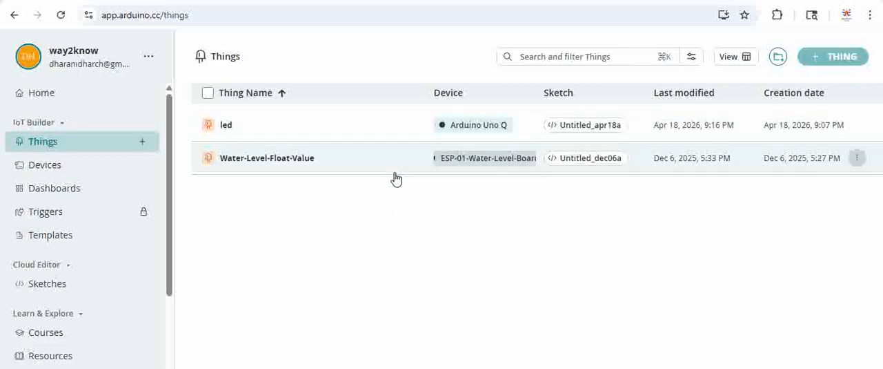
mouse_move(838, 57)
click(221, 130)
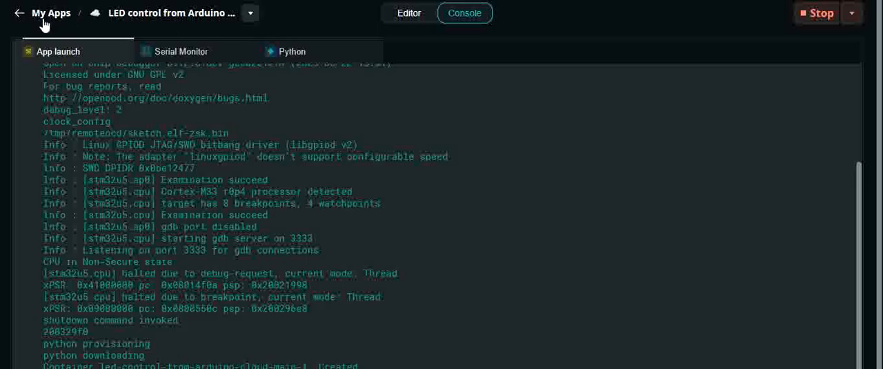
Switch to Arduino App Lab and check in main.py which variable name is registered with the cloud.
click(417, 13)
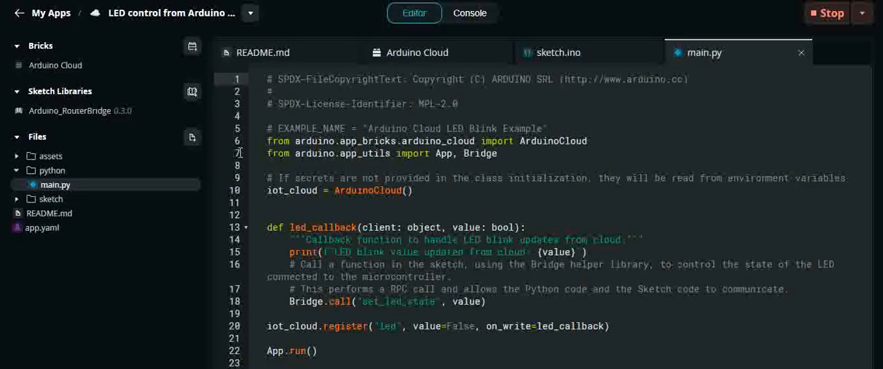
click(384, 326)
click(450, 314)
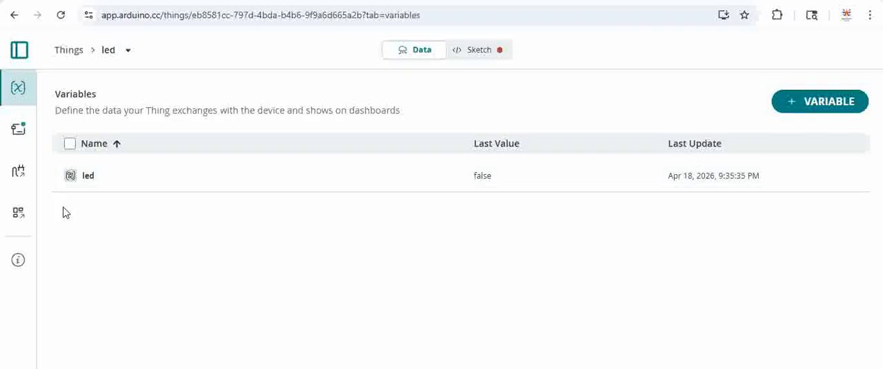
Switch back to the led Thing in Chrome and view the available variable types and the led variable's properties.
click(796, 109)
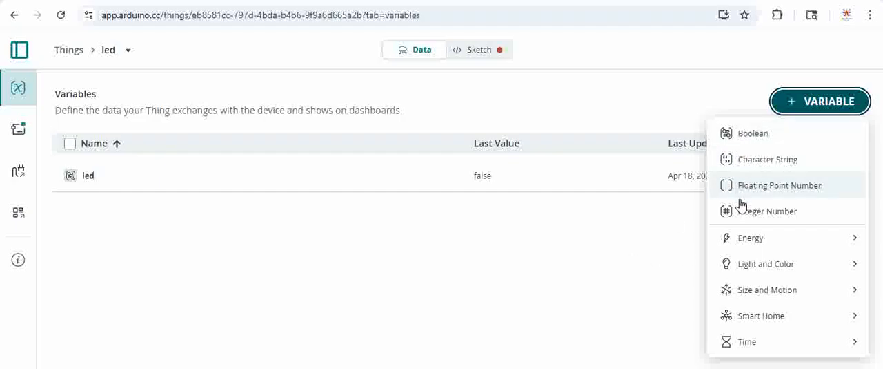
click(397, 250)
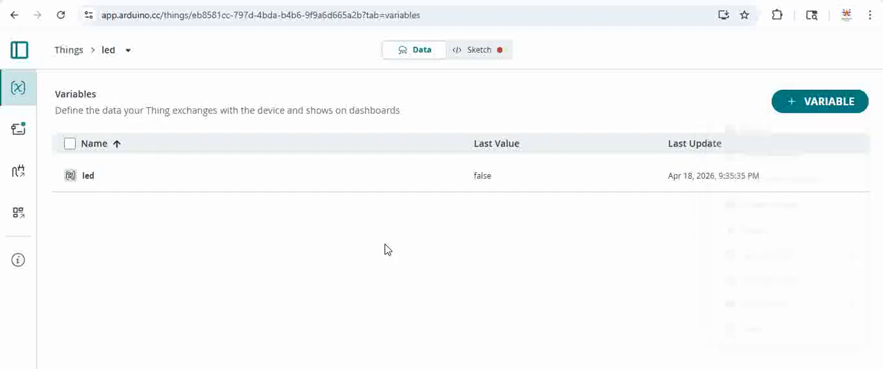
click(81, 179)
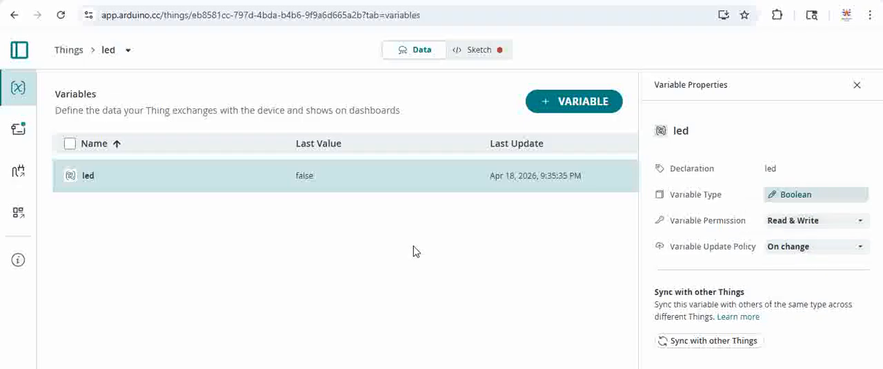
click(856, 86)
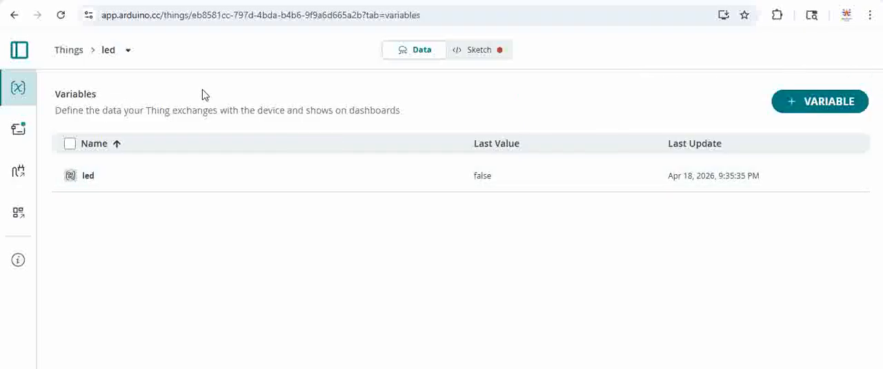
click(815, 101)
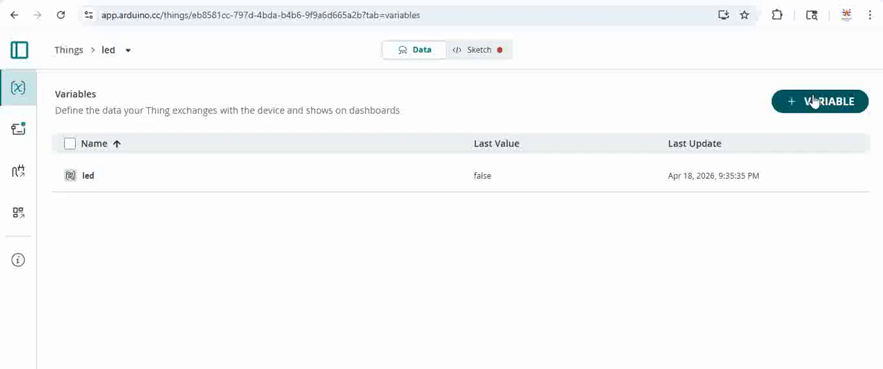
click(815, 101)
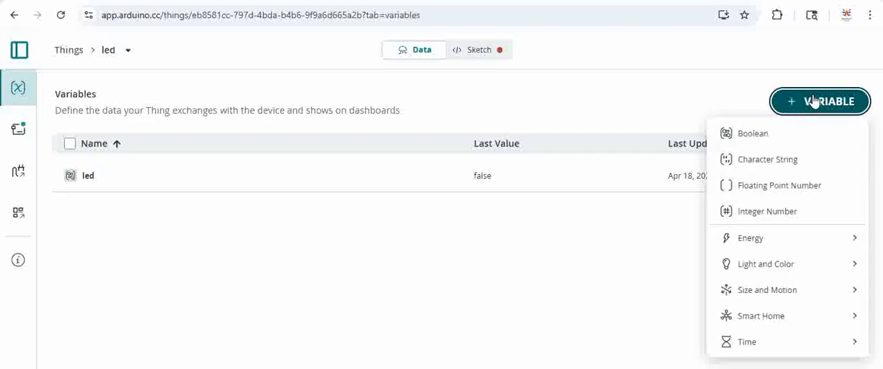
click(744, 138)
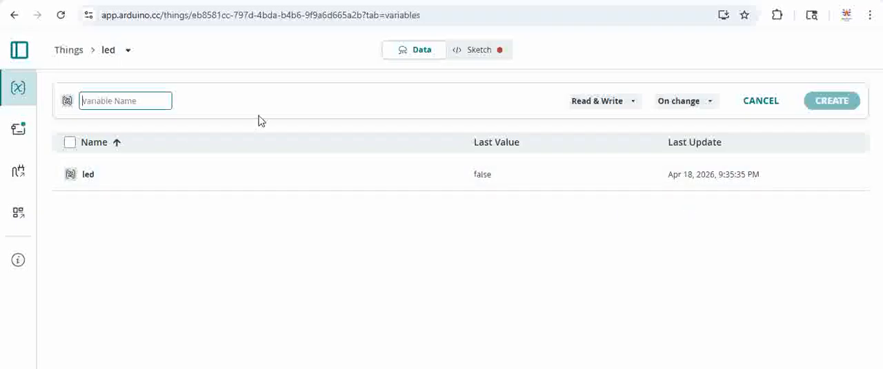
click(126, 95)
click(95, 100)
click(761, 100)
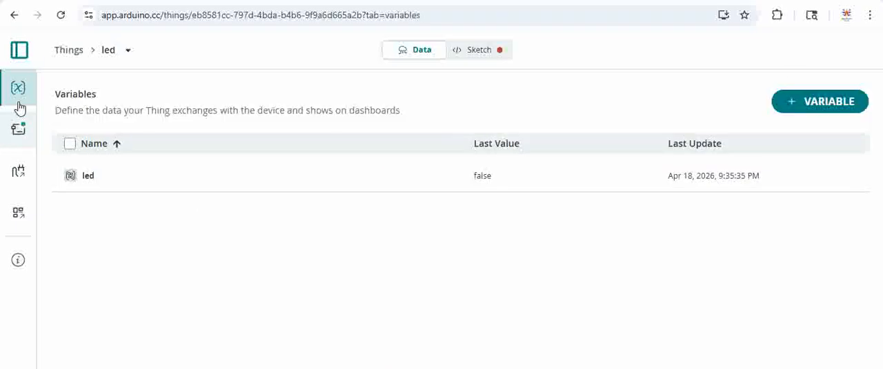
Open the Arduino Uno - LED Toggle dashboard and turn its led switch on and back off.
click(19, 49)
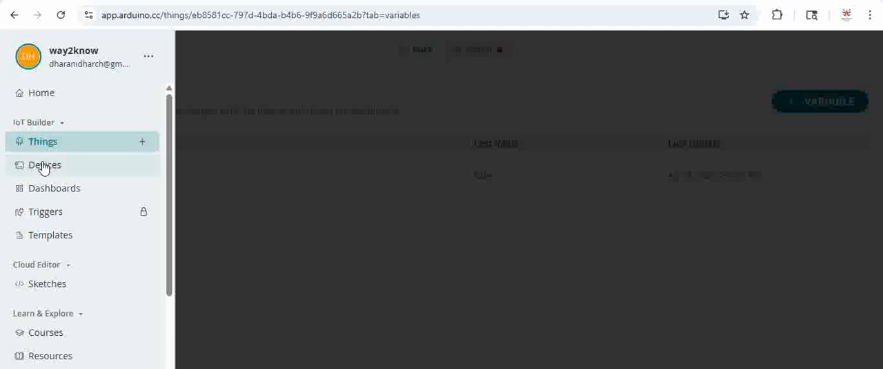
click(50, 195)
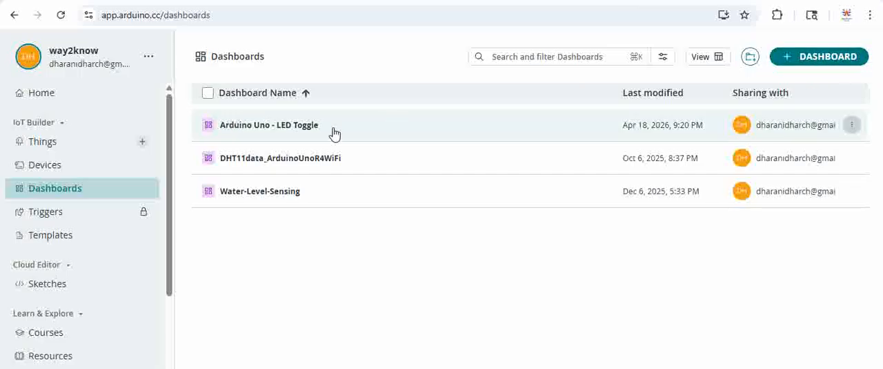
click(283, 129)
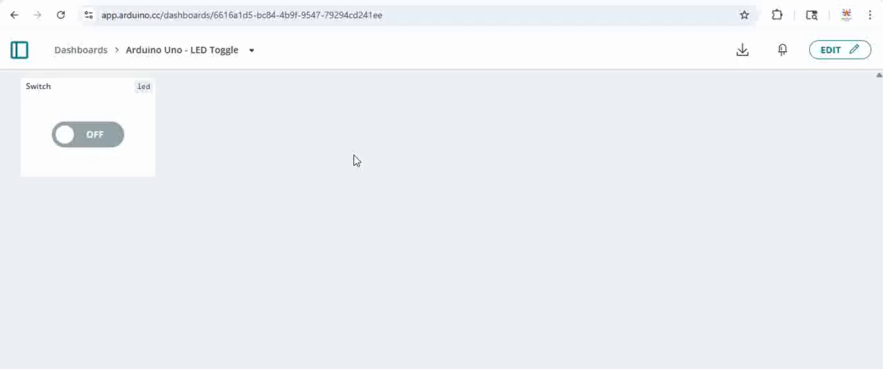
click(112, 134)
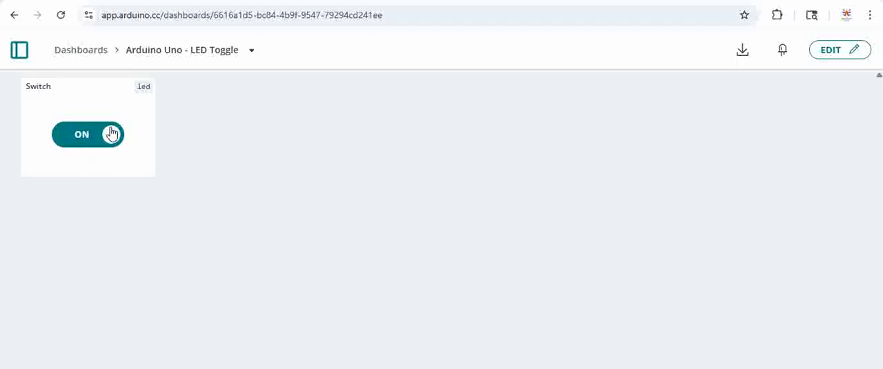
click(112, 132)
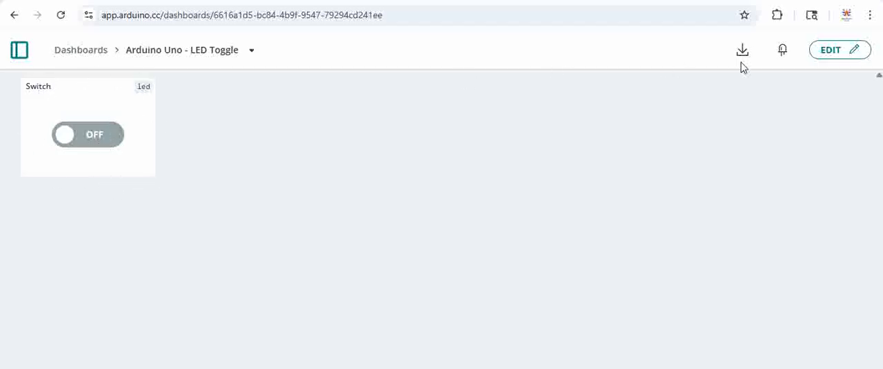
Add a second Switch widget to the dashboard and view the Things and variables available for linking to it.
click(830, 53)
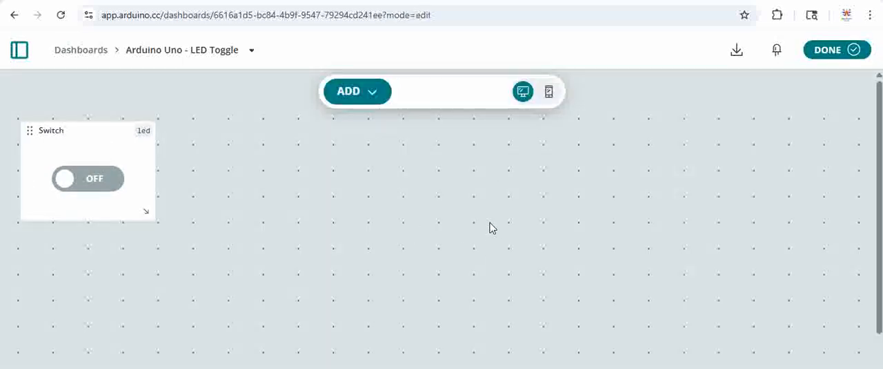
click(371, 99)
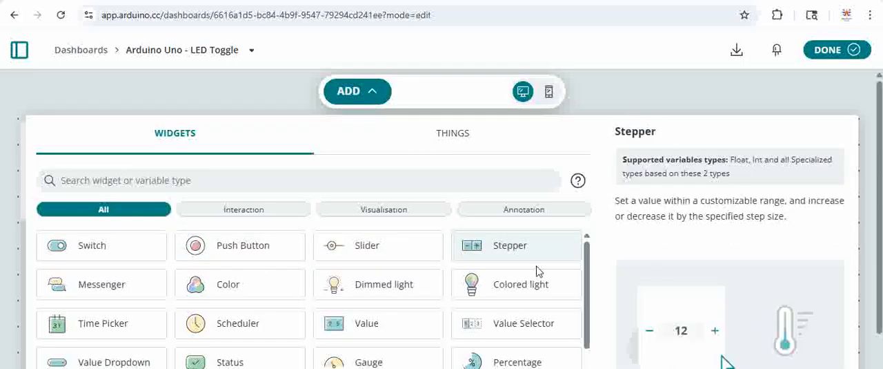
click(104, 252)
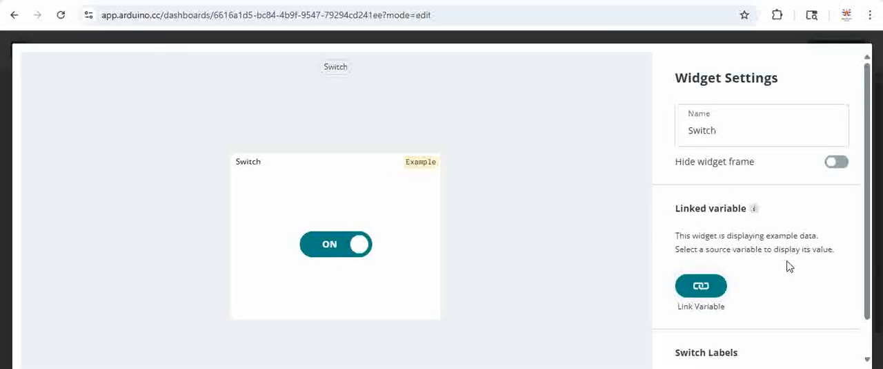
scroll(697, 261, down, 1)
click(698, 247)
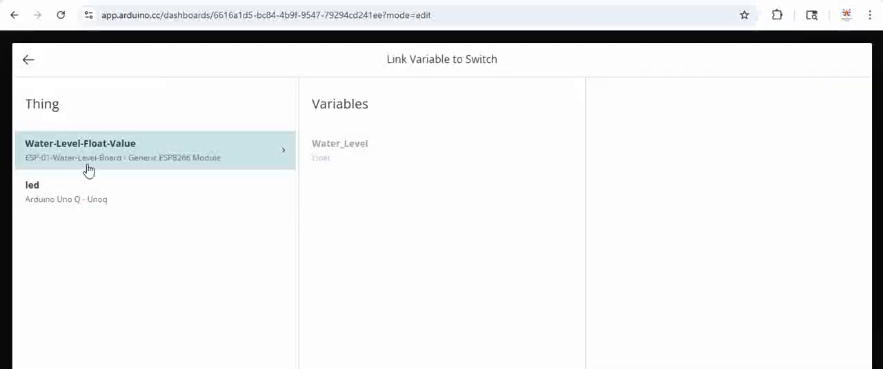
click(26, 64)
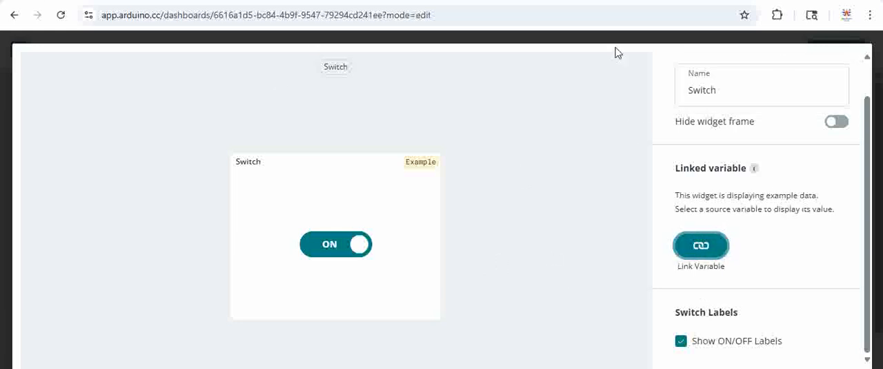
Reopen the Arduino Uno - LED Toggle dashboard and delete the unlinked Example switch widget.
click(14, 15)
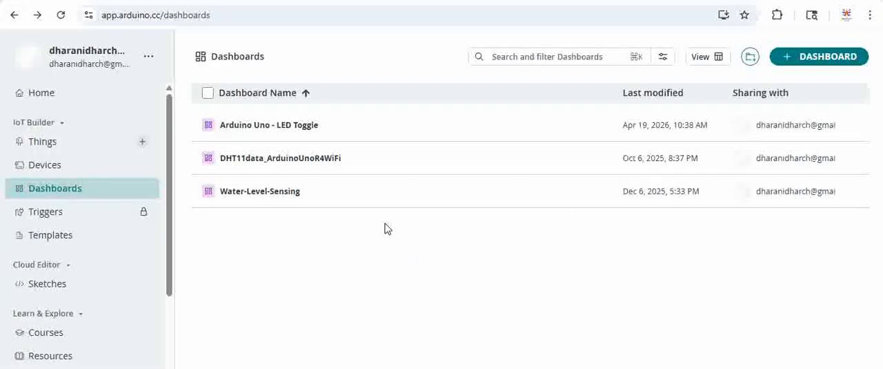
click(282, 136)
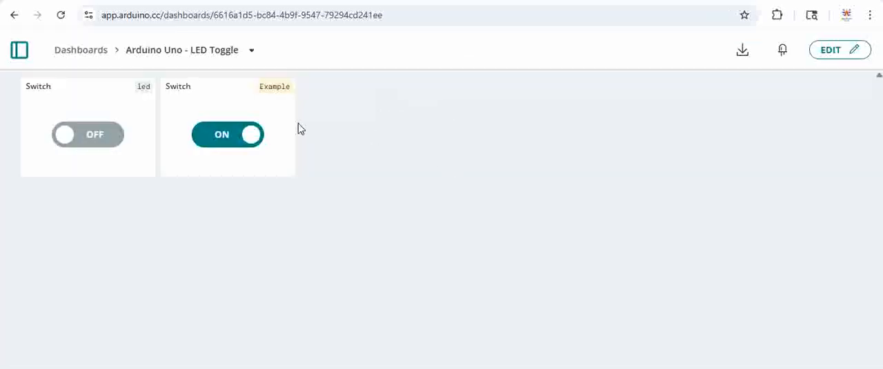
click(825, 50)
click(98, 146)
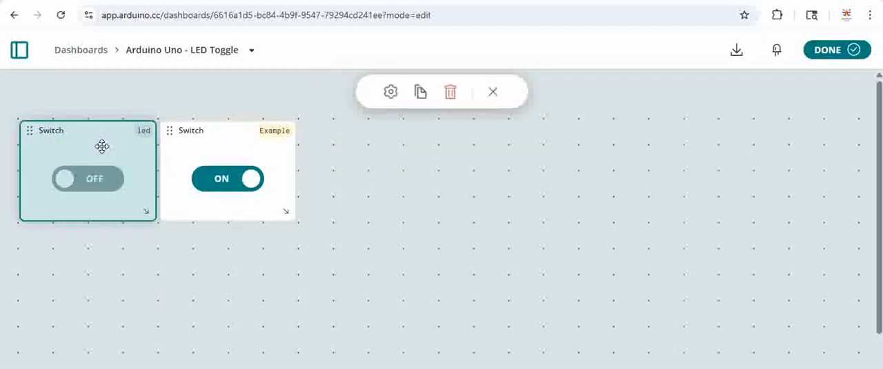
click(195, 148)
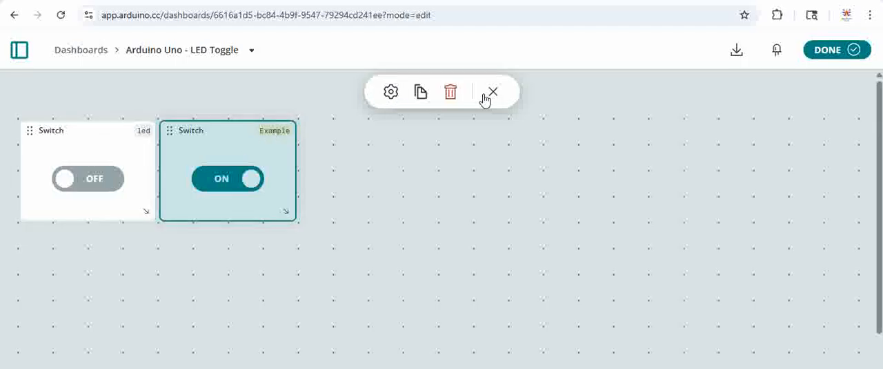
click(450, 92)
click(552, 304)
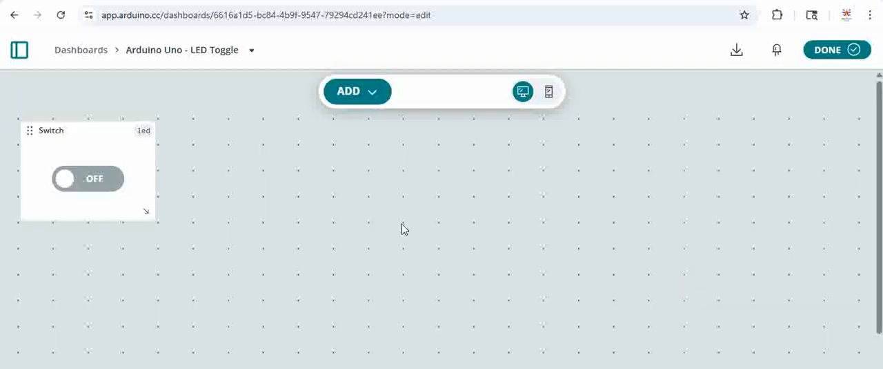
Leave the dashboard and look over the Things list and the Dashboards list.
click(83, 52)
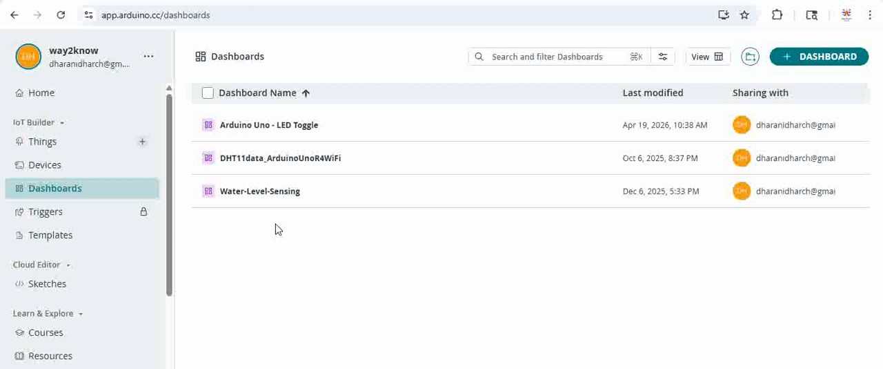
click(45, 144)
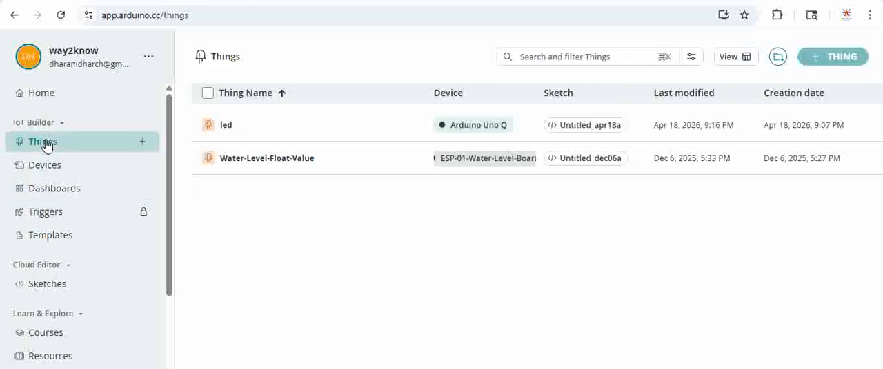
click(71, 189)
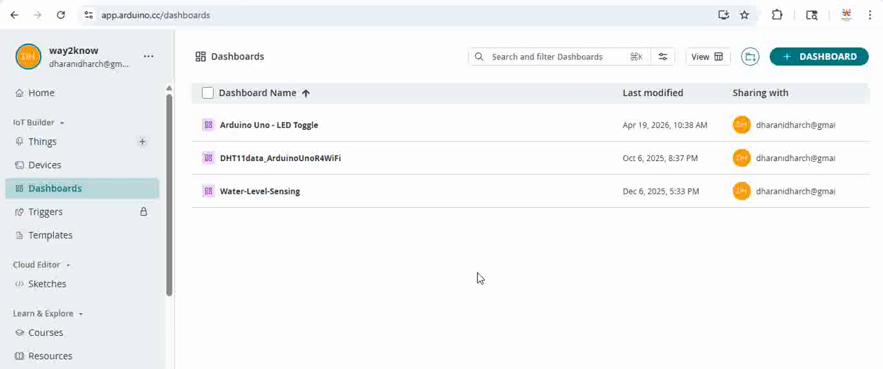
Open the Untitled_apr18a sketch from the Sketches list and allow the site to access the clipboard.
click(43, 286)
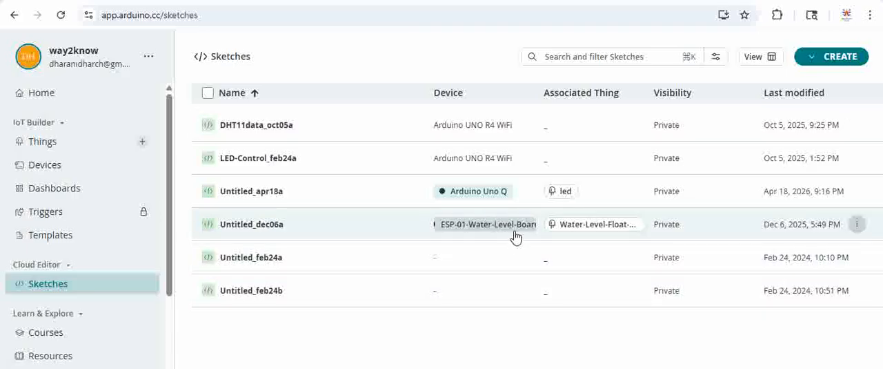
click(258, 199)
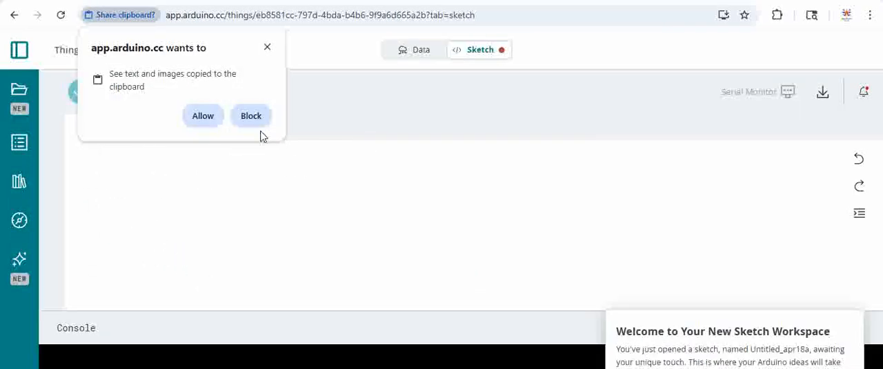
click(209, 116)
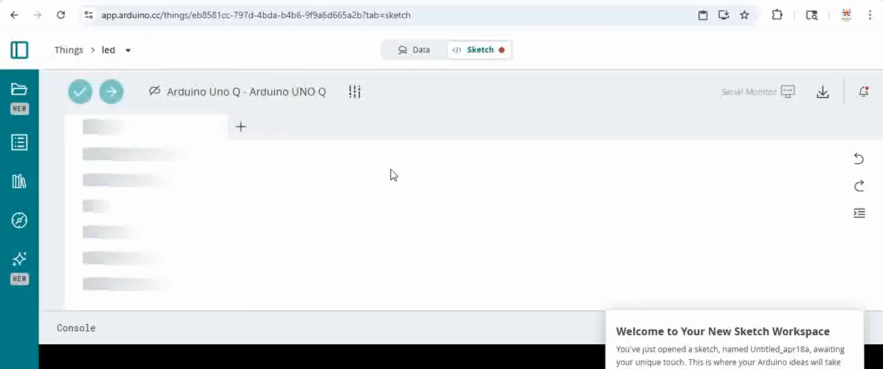
Read through the setup, loop and variable-change callback code in Untitled_apr18a.ino.
scroll(230, 187, down, 2)
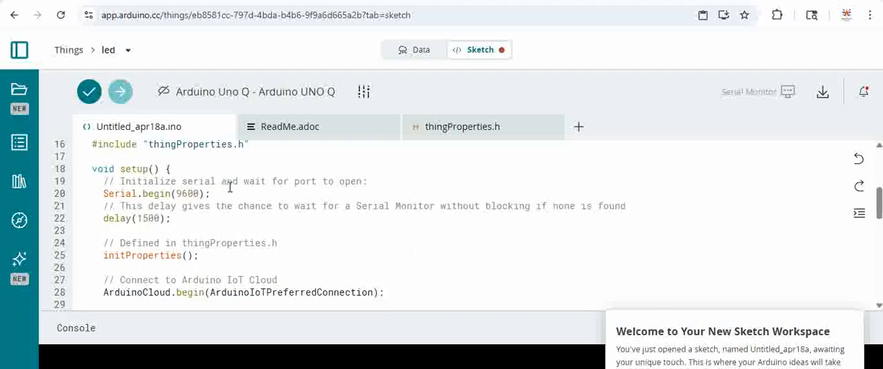
scroll(230, 186, down, 4)
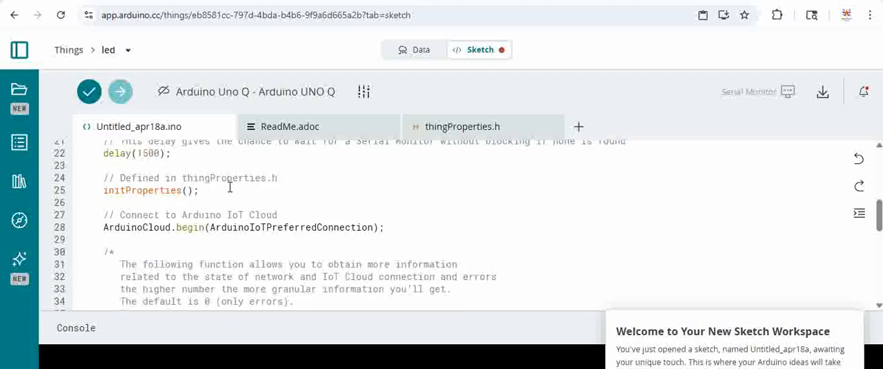
scroll(230, 186, down, 3)
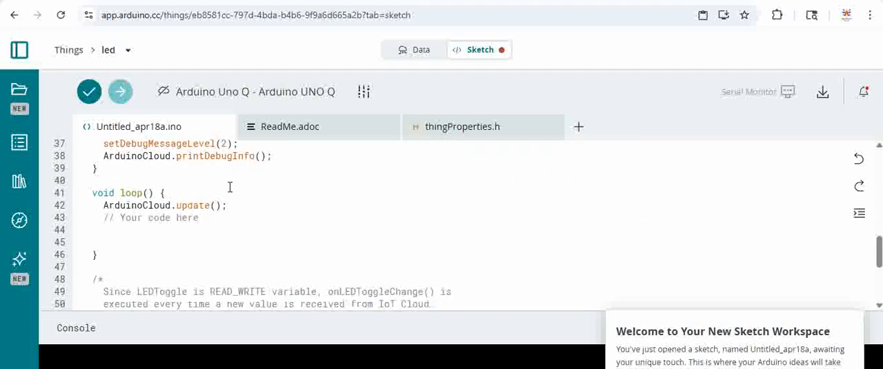
scroll(230, 186, up, 3)
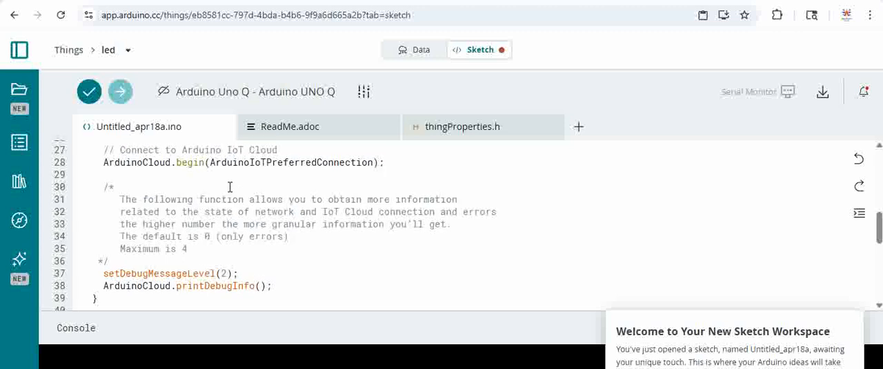
scroll(230, 186, down, 7)
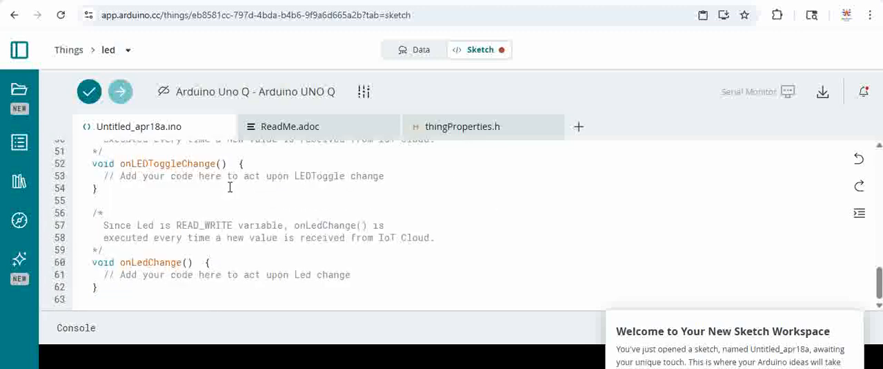
Open thingProperties.h and review its device and network constants and the led property registration.
click(473, 130)
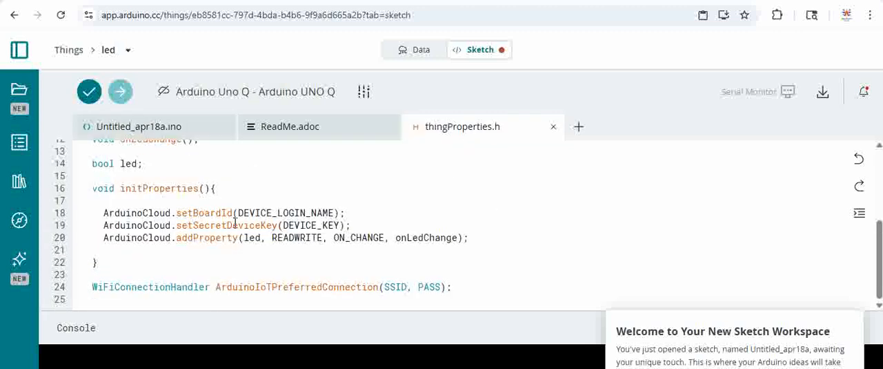
scroll(368, 196, up, 3)
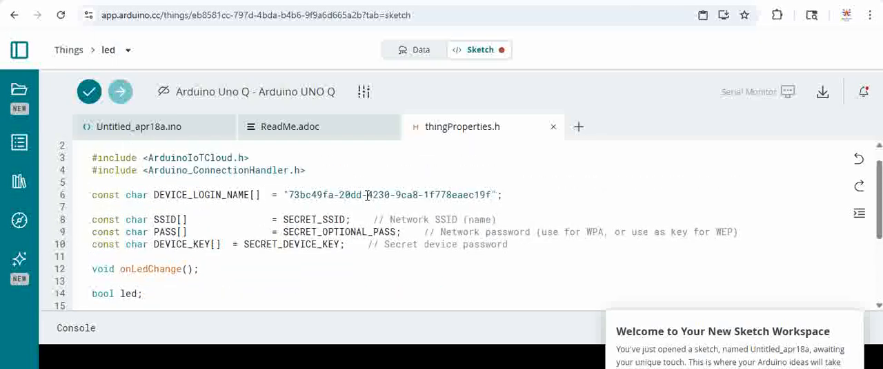
scroll(368, 196, down, 3)
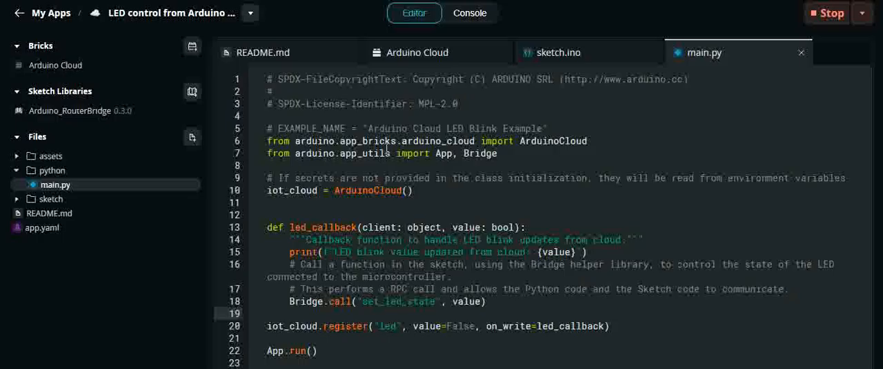
Switch to Arduino App Lab and view the running app's Python console output.
click(469, 19)
click(409, 14)
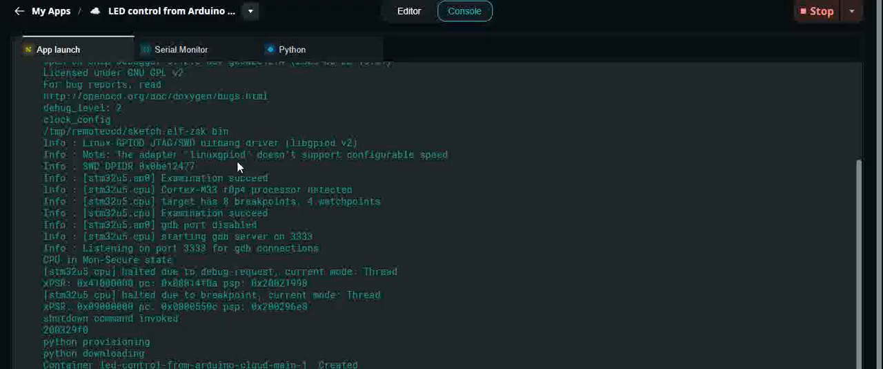
click(305, 50)
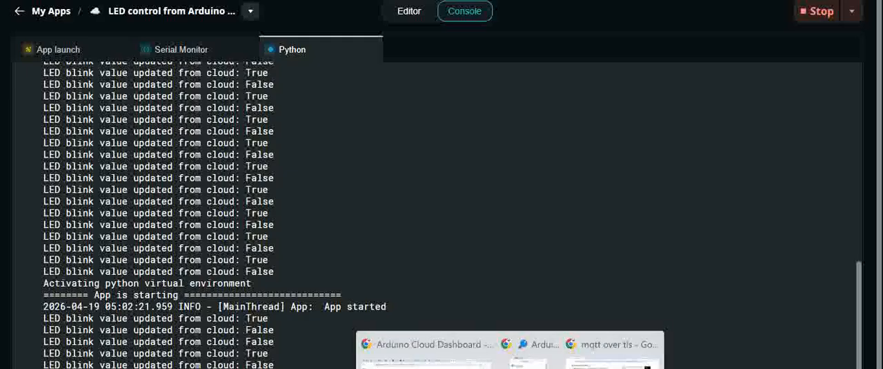
Switch to the dashboard in Chrome, turn its led switch on, and return to App Lab to check the Python log.
click(425, 353)
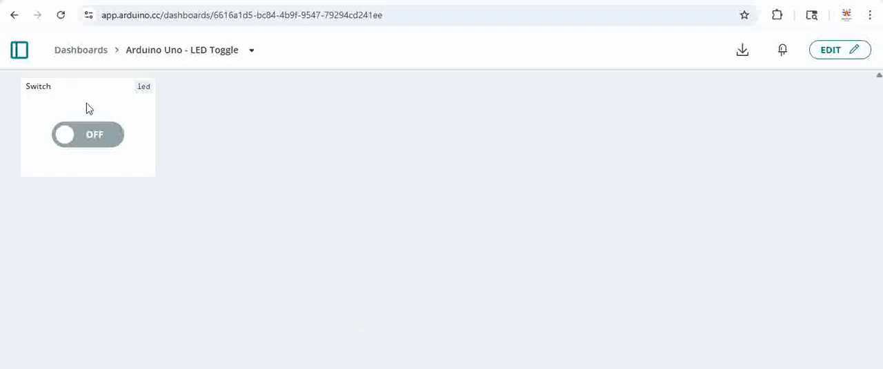
click(91, 137)
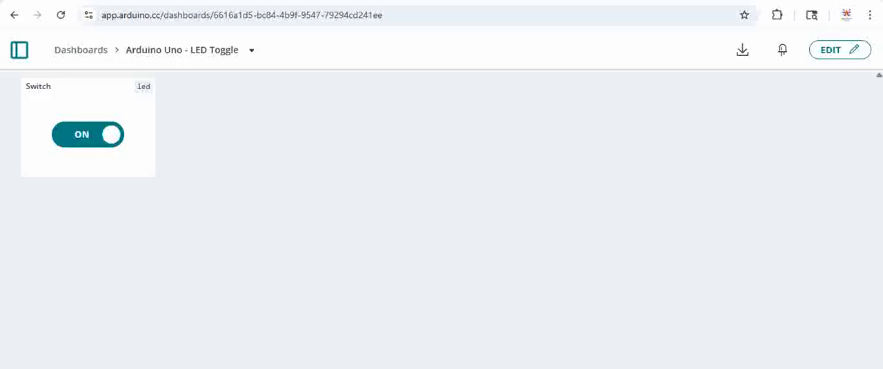
key(alt+Tab)
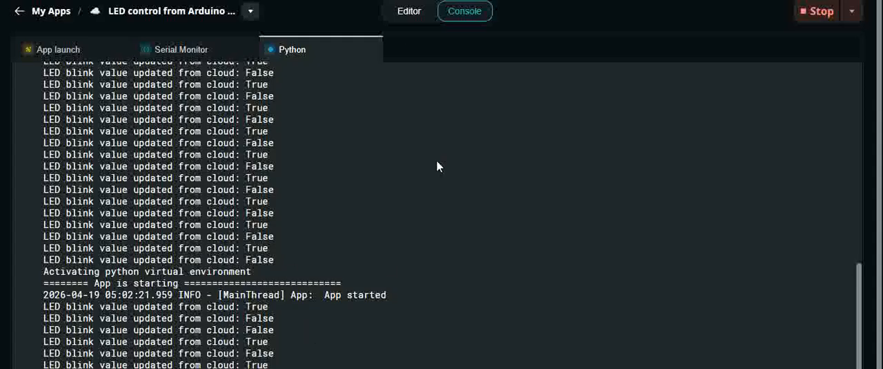
Return to main.py in the editor and examine the print statement in led_callback that logs the cloud value.
click(407, 13)
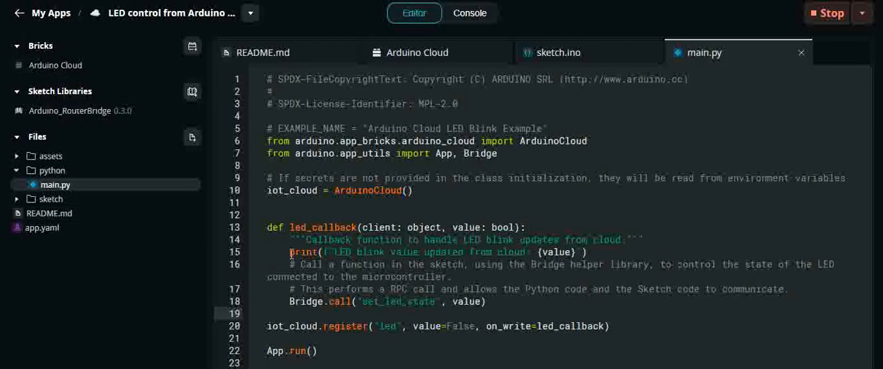
drag(292, 253, 602, 252)
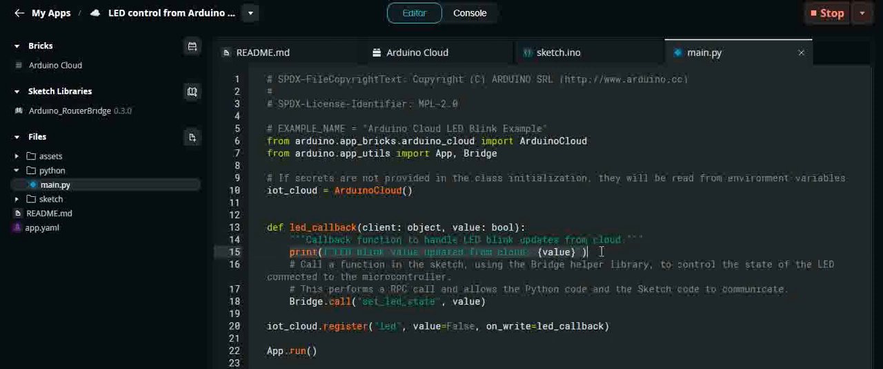
click(606, 255)
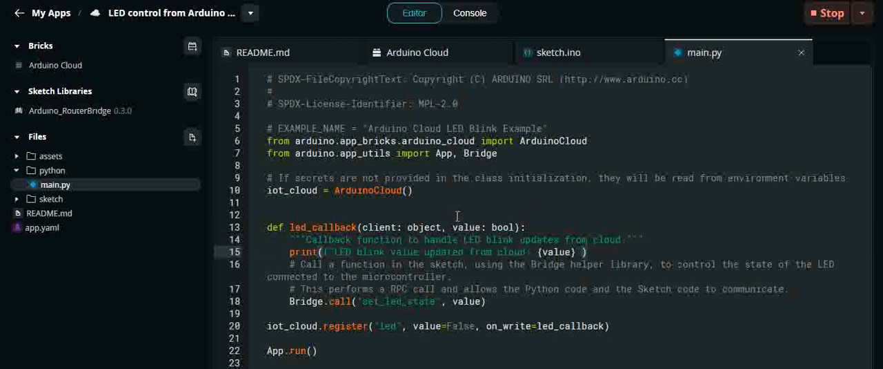